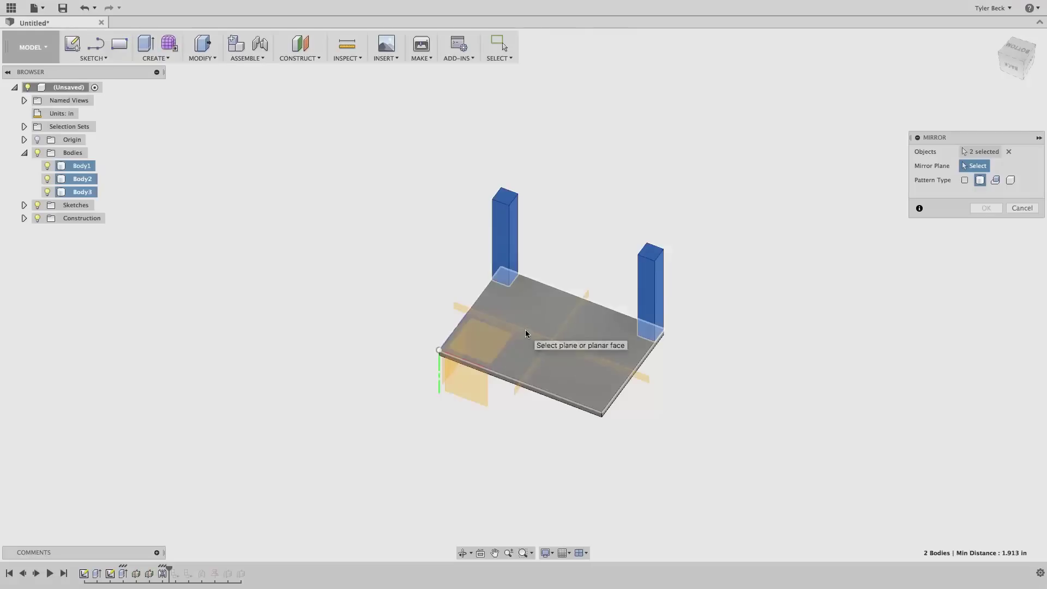
# Roll the timeline back to just after the tabletop extrude, leaving only the flat tabletop body.
pyautogui.click(525, 329)
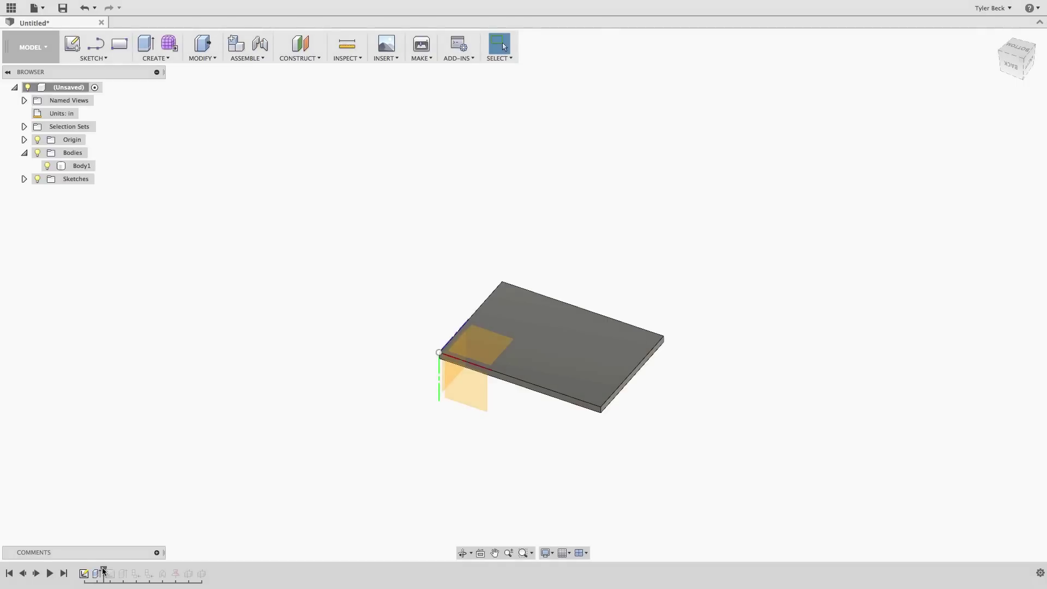
# Roll the timeline forward to include the corner leg, and review Sketch2 before stopping the sketch.
pyautogui.moveTo(104, 570); pyautogui.dragTo(130, 570)
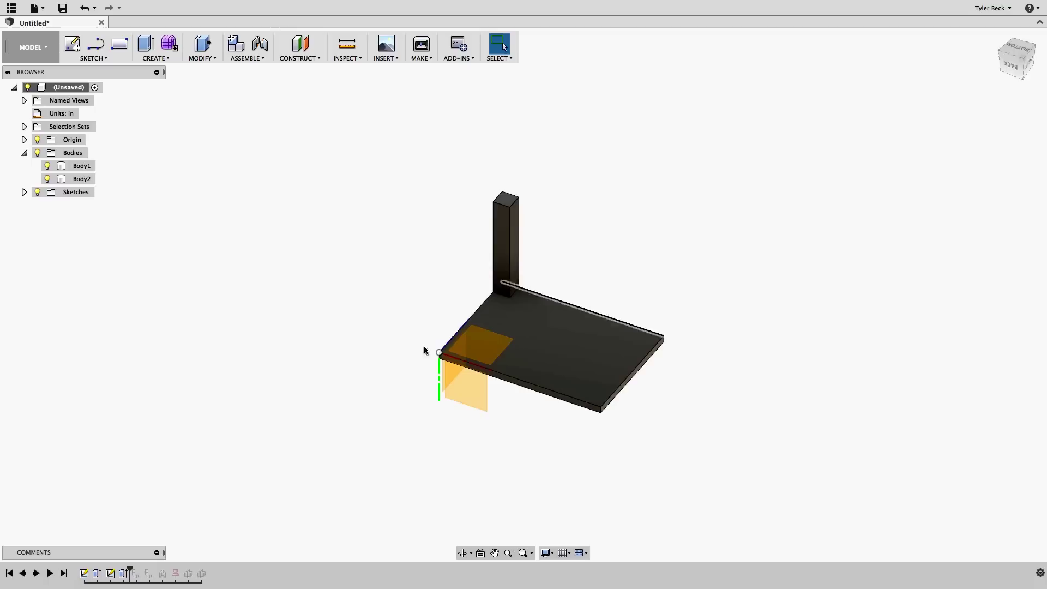
pyautogui.rightClick(110, 573)
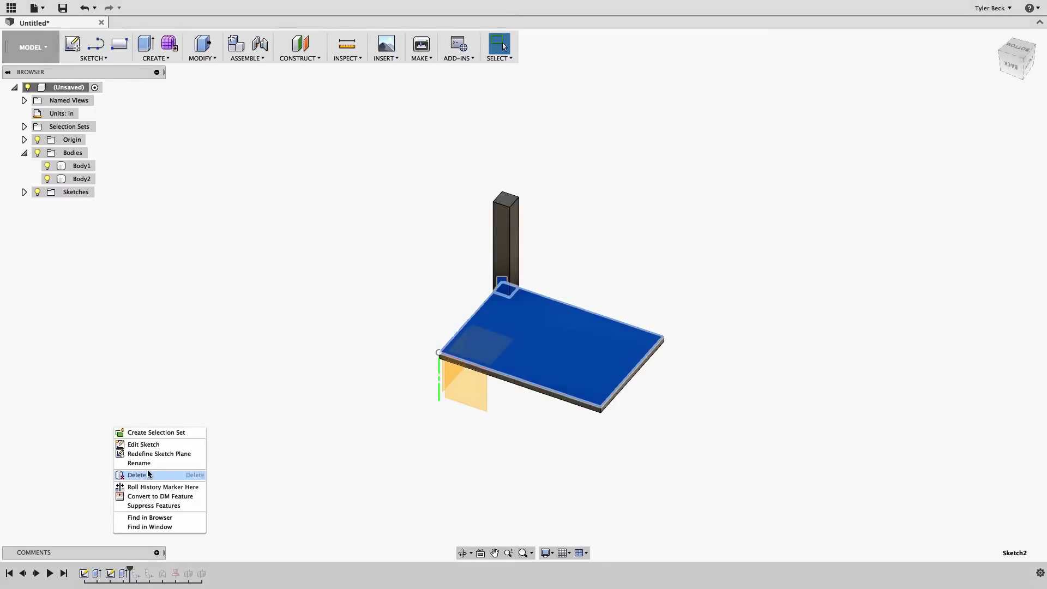
pyautogui.click(133, 445)
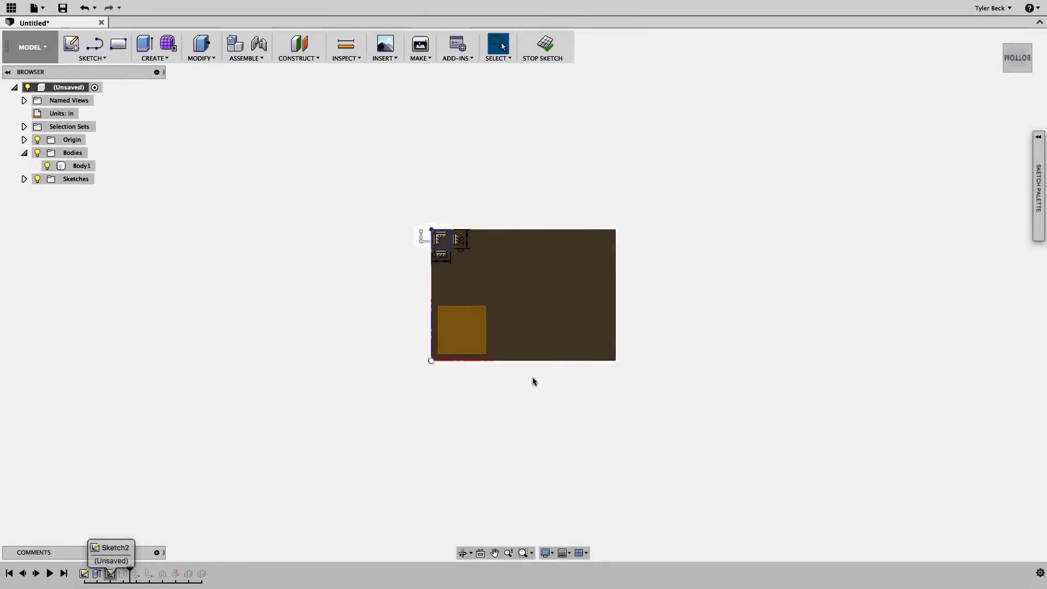
pyautogui.click(543, 46)
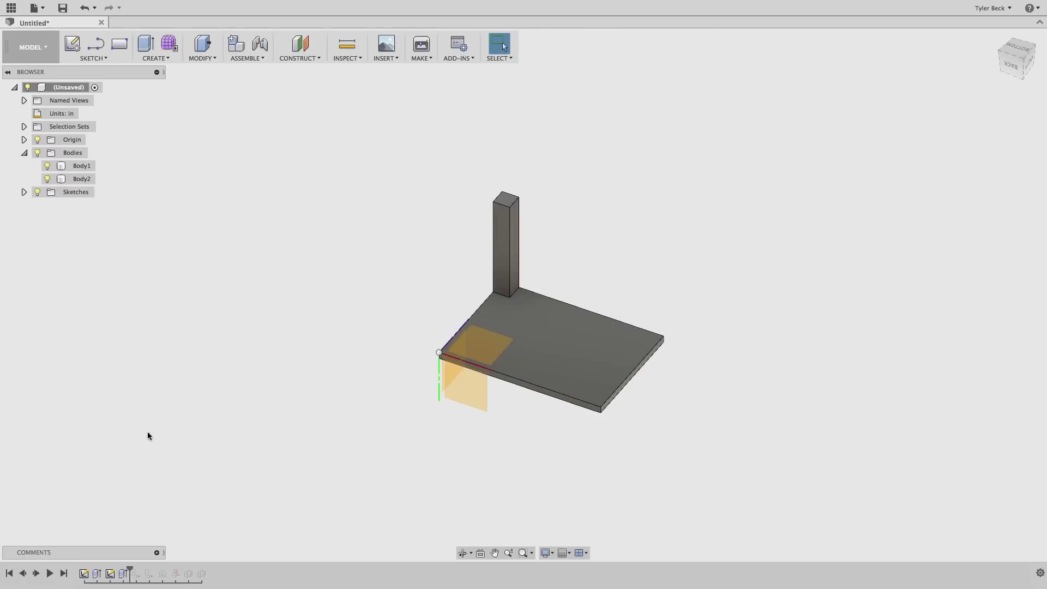
# Create a lengthwise midplane between the tabletop's front and back side faces.
pyautogui.click(300, 57)
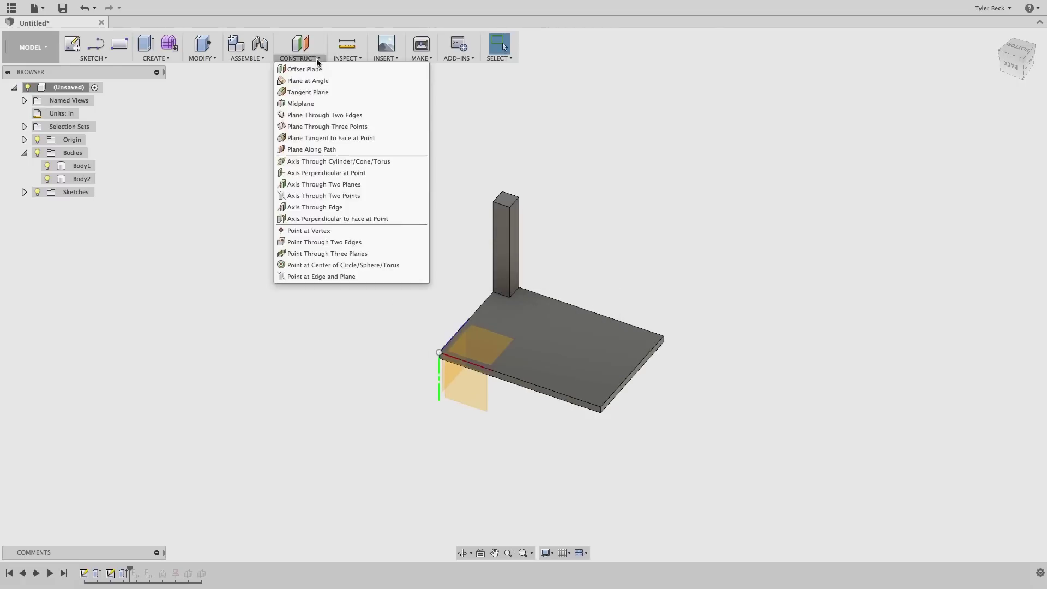
pyautogui.click(313, 103)
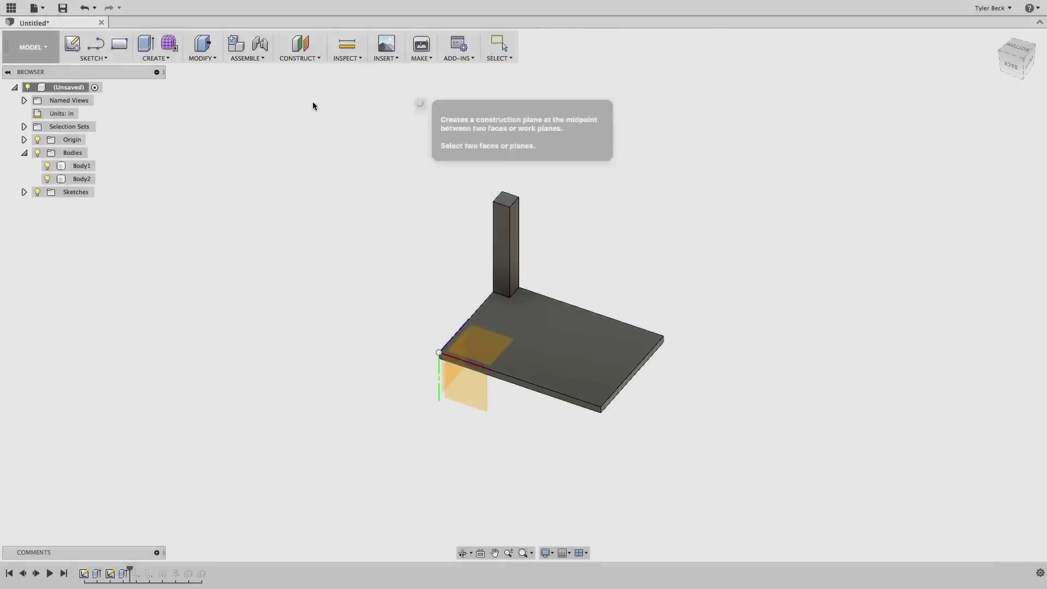
pyautogui.click(521, 385)
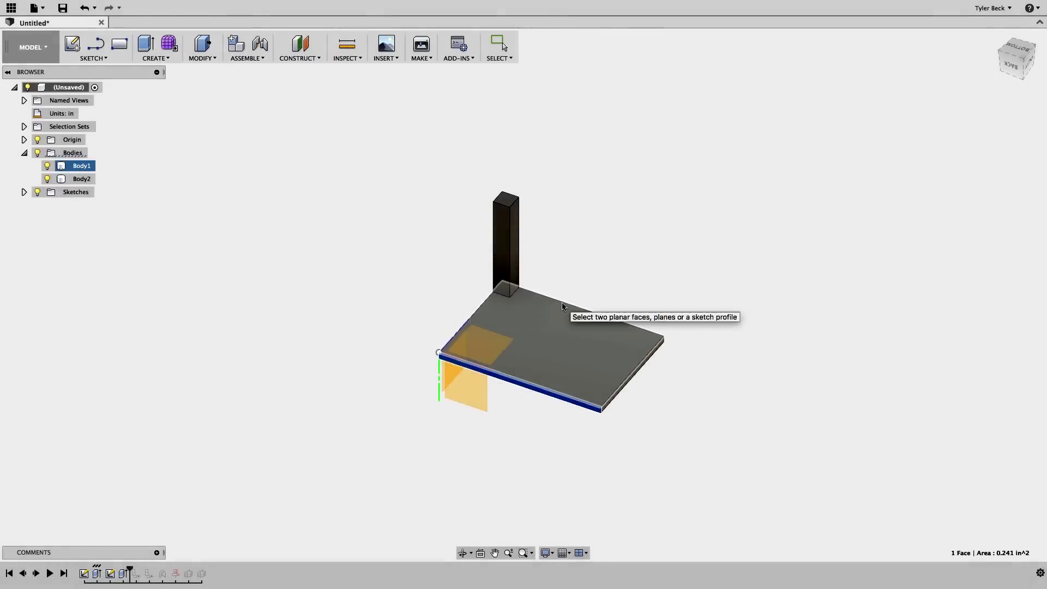
pyautogui.click(562, 308)
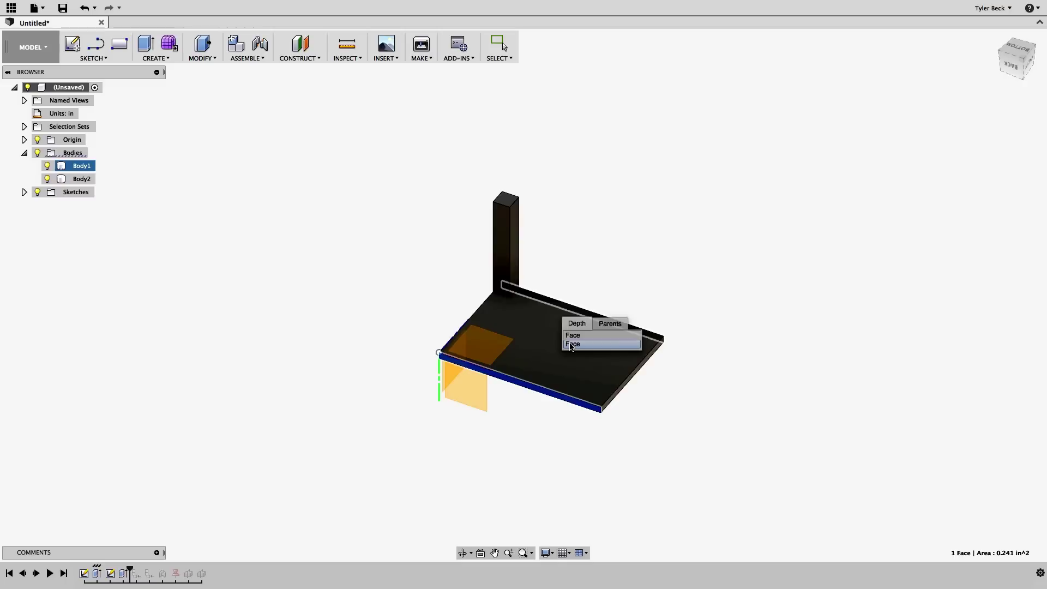
pyautogui.click(571, 344)
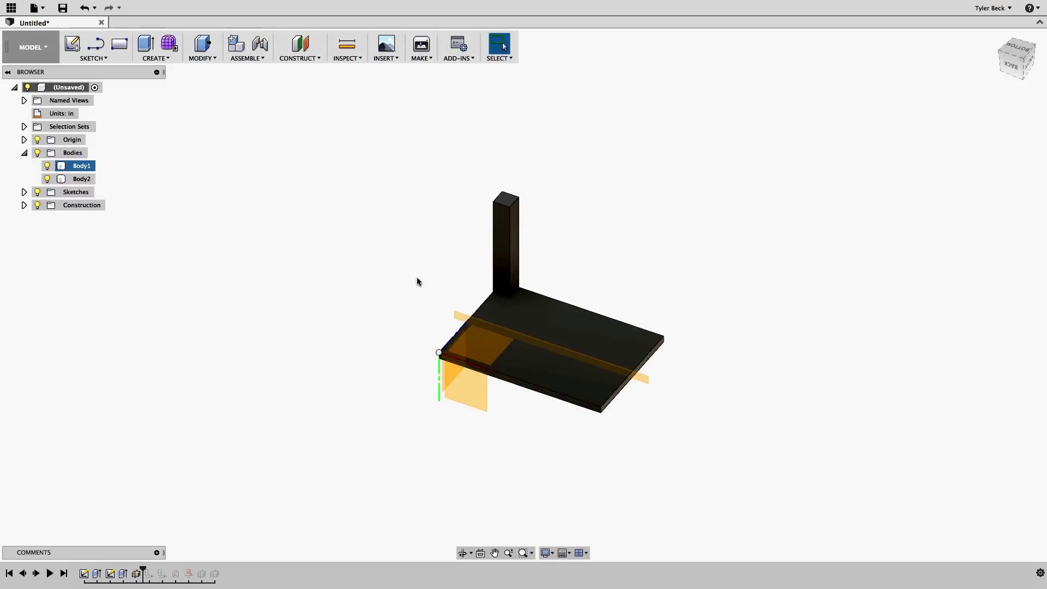
# Create a crosswise midplane between the tabletop's right and left end faces.
pyautogui.click(471, 353)
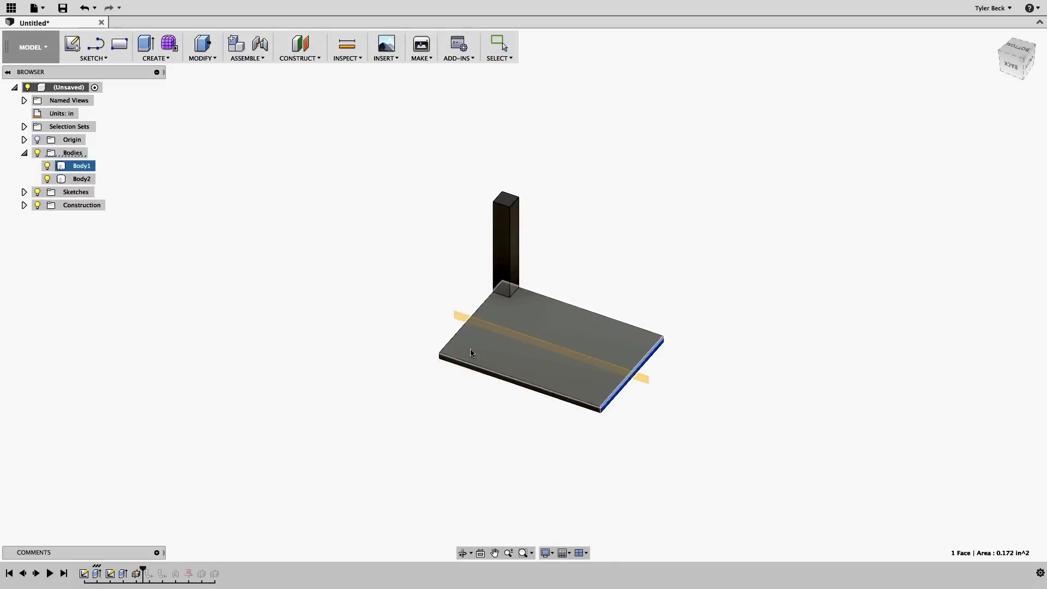
pyautogui.click(456, 340)
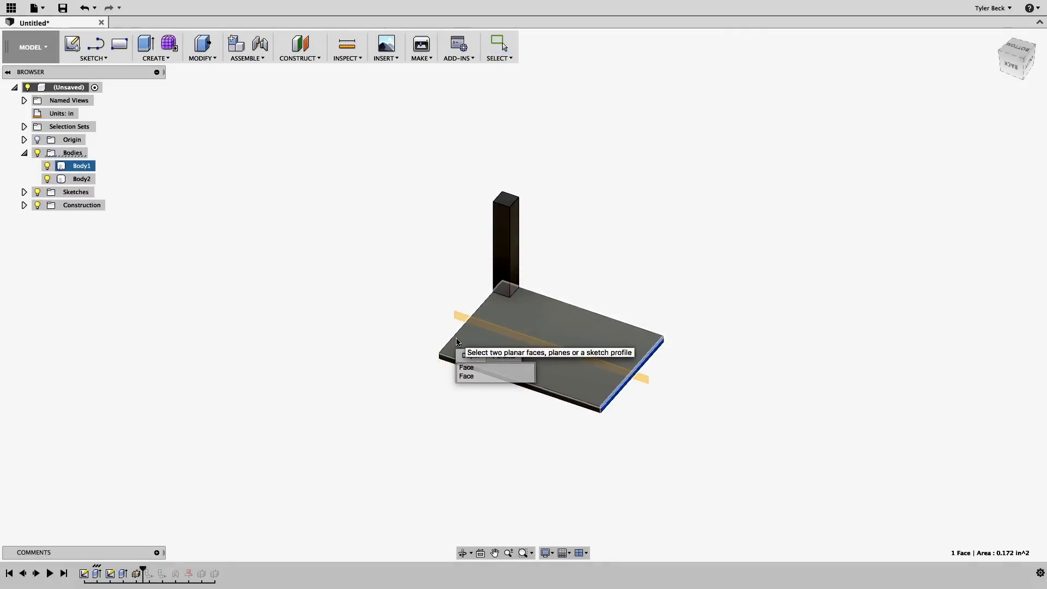
pyautogui.click(466, 376)
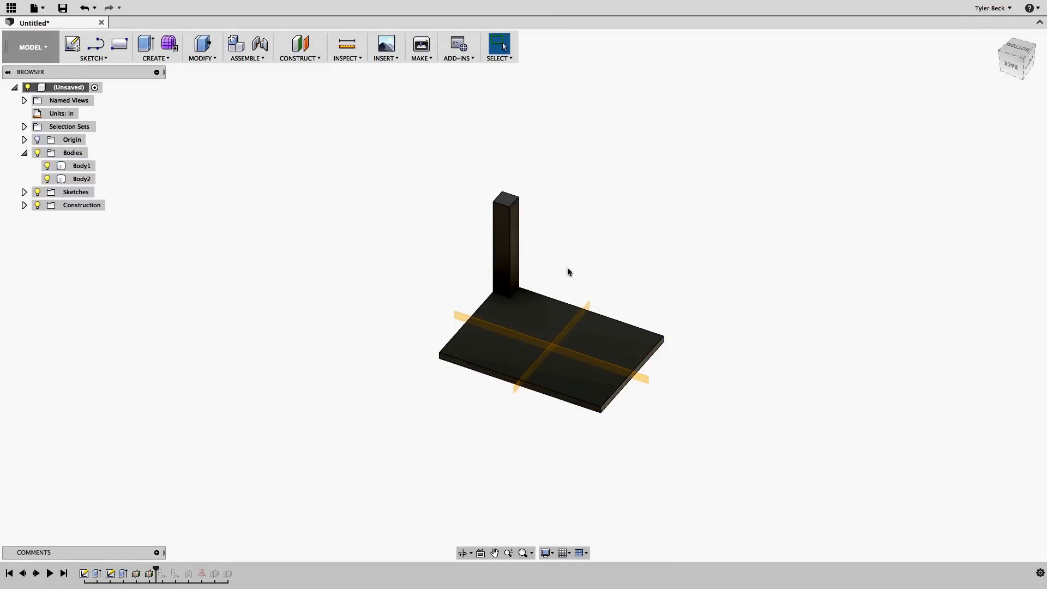
# Mirror the leg bodies across the lengthwise midplane, adding two more legs.
pyautogui.moveTo(569, 271)
pyautogui.keyDown('shift'); pyautogui.mouseDown(button='middle')
pyautogui.moveTo(556, 227)
pyautogui.moveTo(584, 227)
pyautogui.moveTo(572, 285)
pyautogui.mouseUp(button='middle'); pyautogui.keyUp('shift')
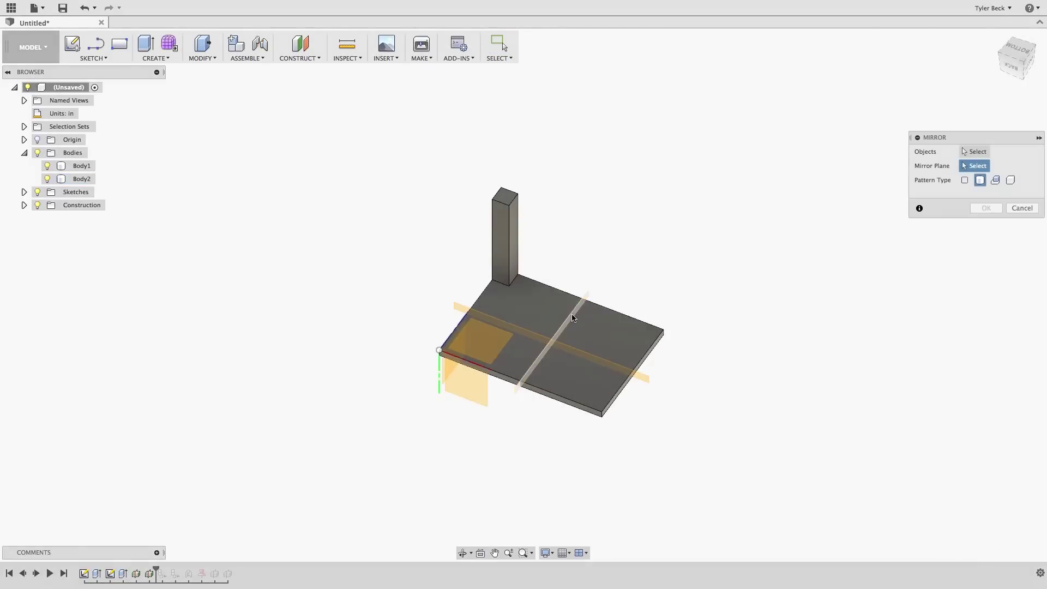
pyautogui.click(578, 304)
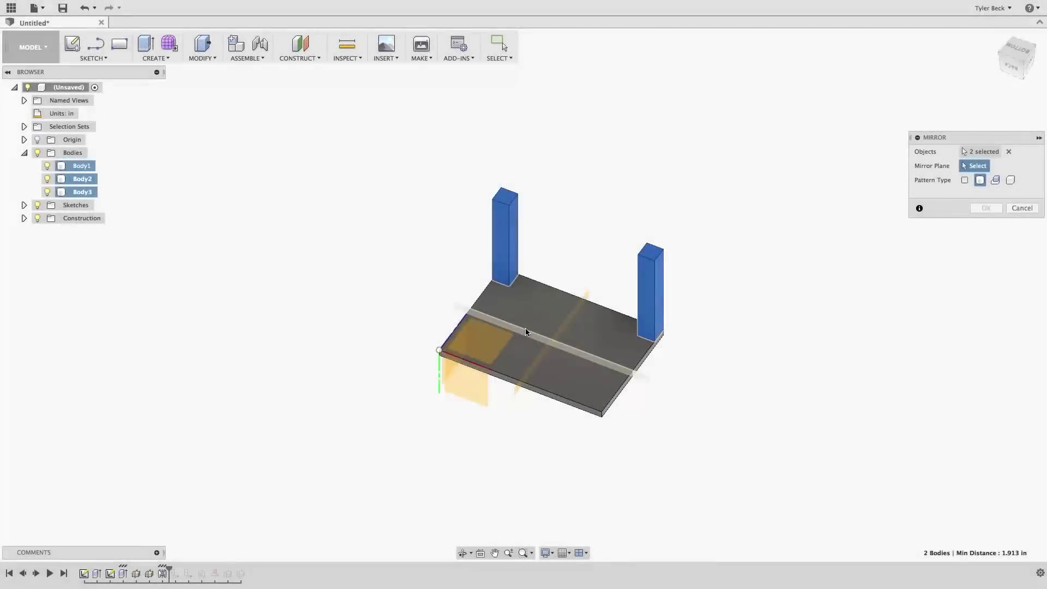
pyautogui.click(527, 330)
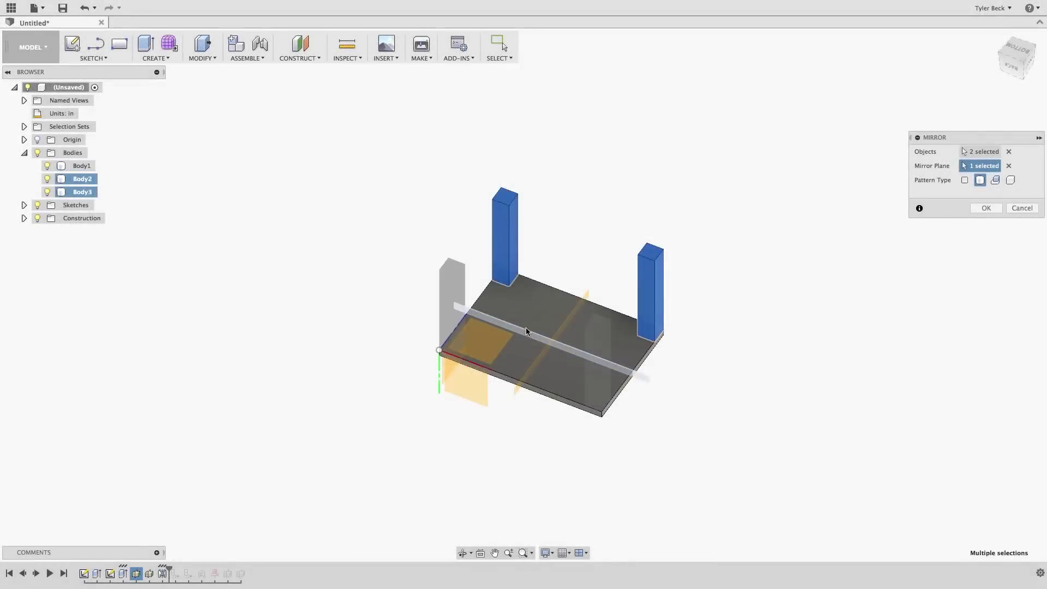
pyautogui.click(986, 208)
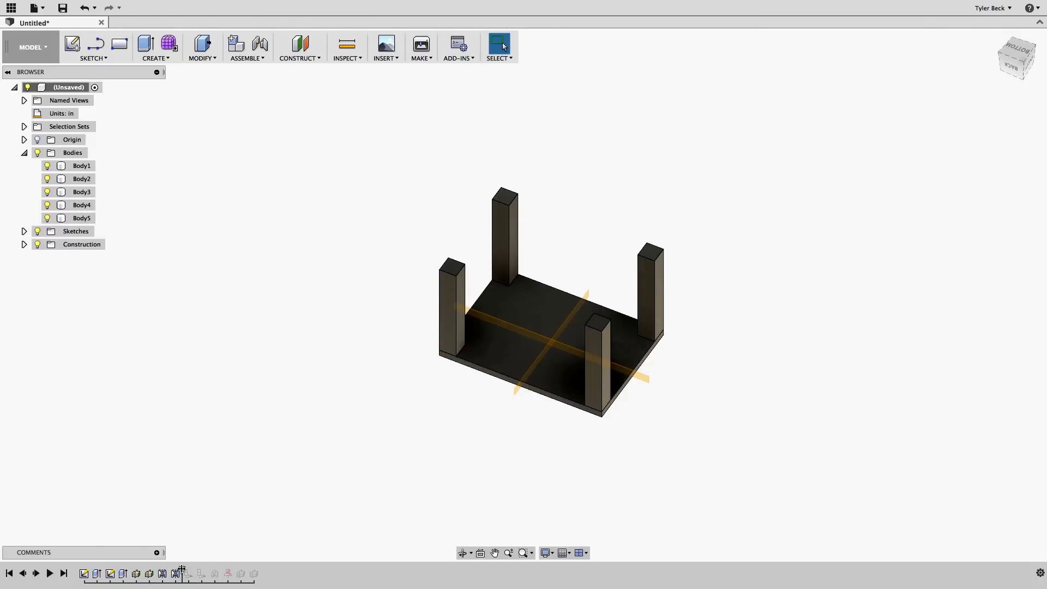
# Roll back before the mirrors and convert the single leg body into a component.
pyautogui.moveTo(183, 570); pyautogui.dragTo(126, 575)
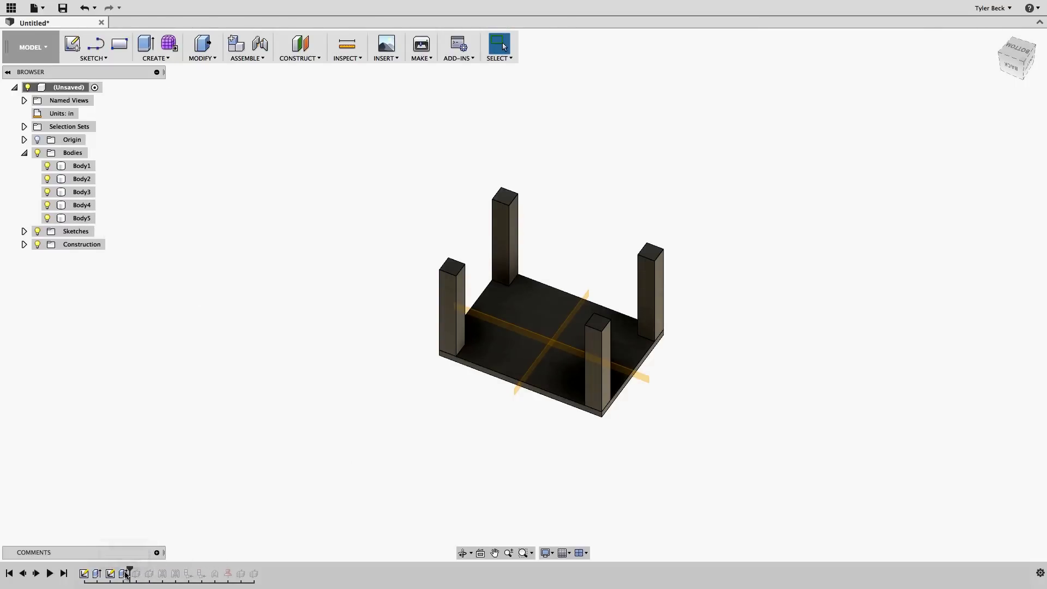
pyautogui.click(75, 179)
pyautogui.rightClick(73, 178)
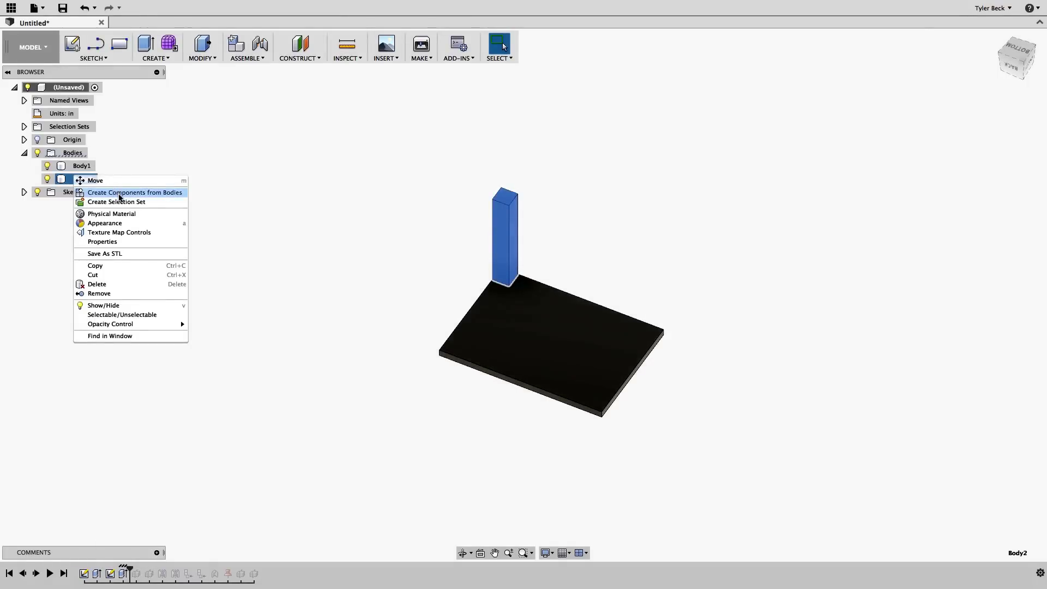
pyautogui.click(119, 195)
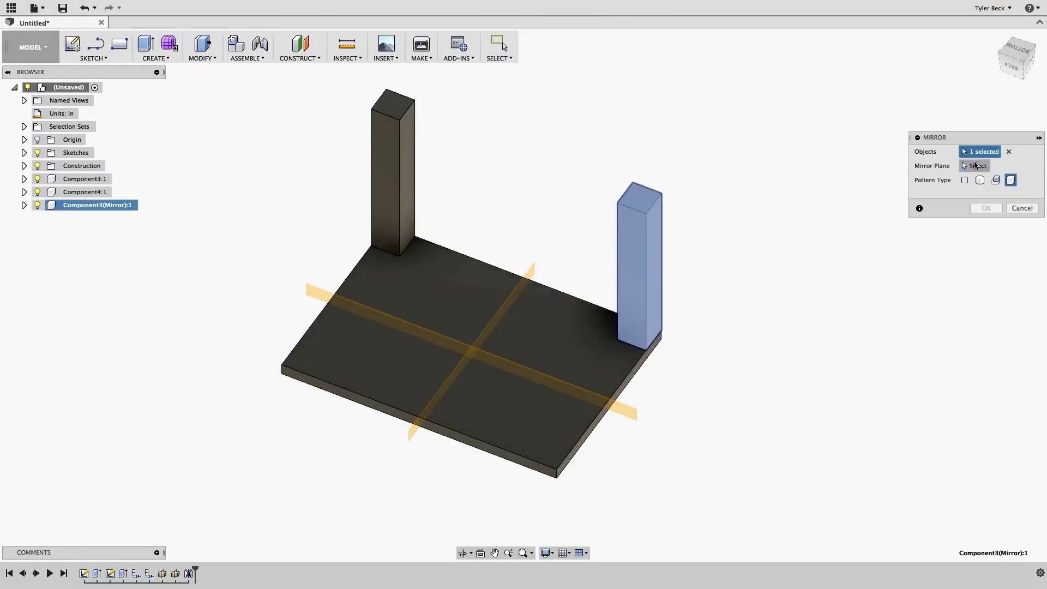
# Mirror the leg components across the midplane to create two more legs.
pyautogui.click(617, 405)
pyautogui.click(393, 164)
pyautogui.click(986, 208)
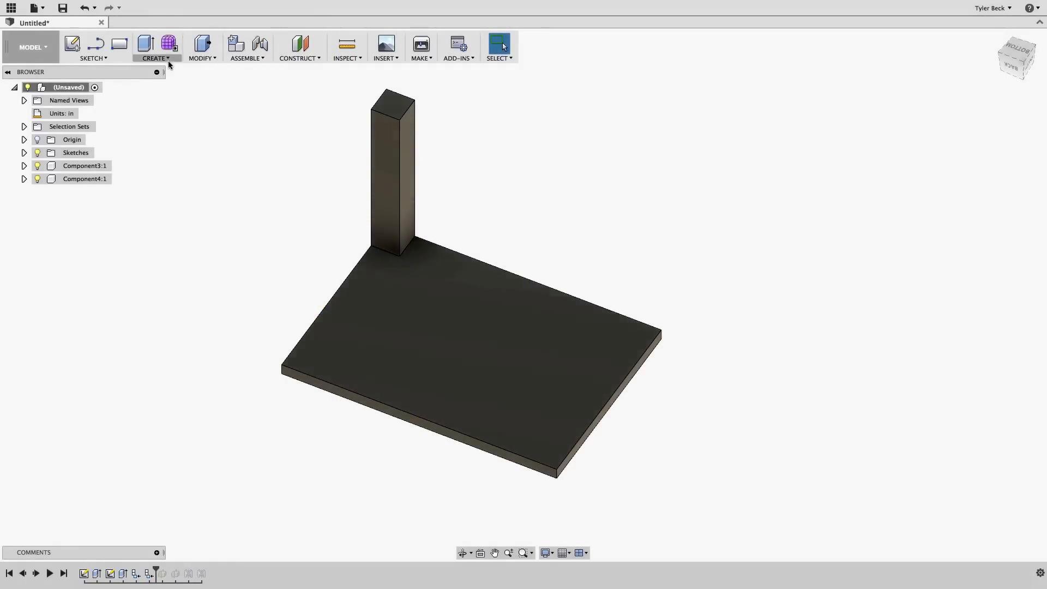
# Rectangular-pattern the leg component 2 by 2, spaced 2.20 in and 1.50 in.
pyautogui.click(168, 60)
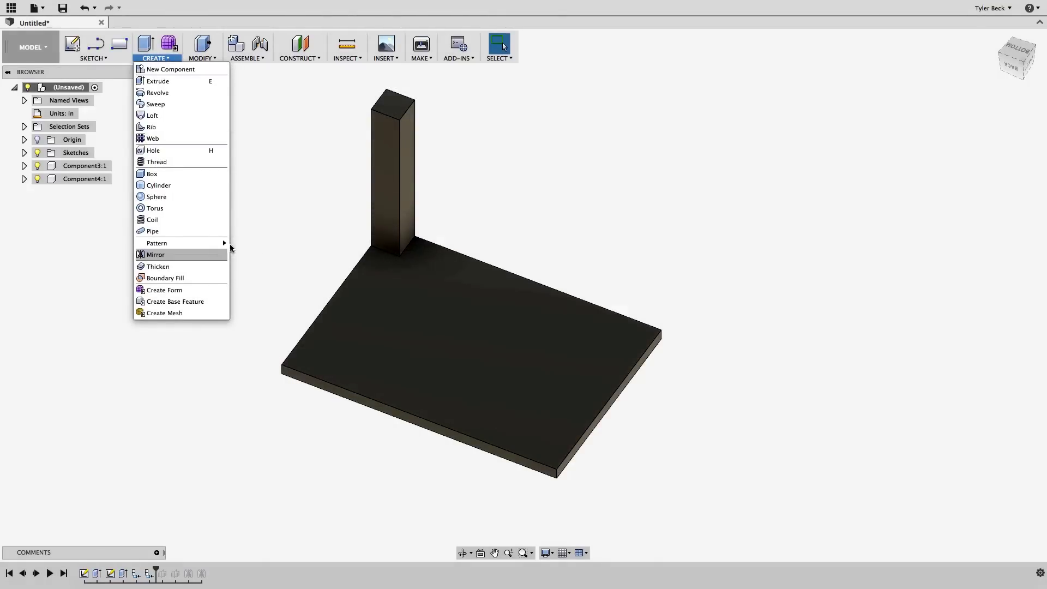
pyautogui.click(253, 244)
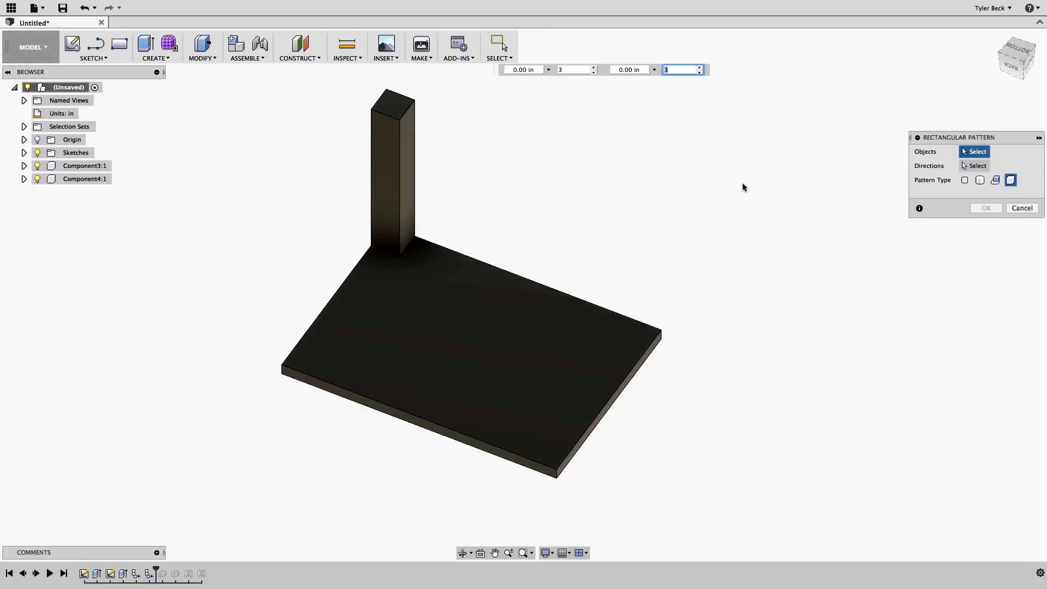
pyautogui.click(412, 102)
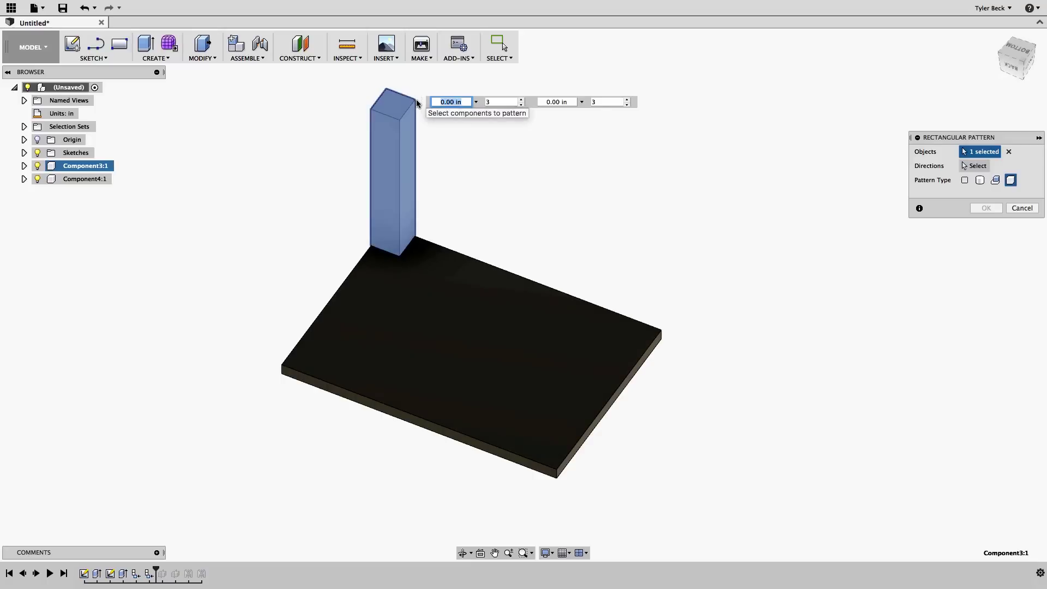
pyautogui.write('4')
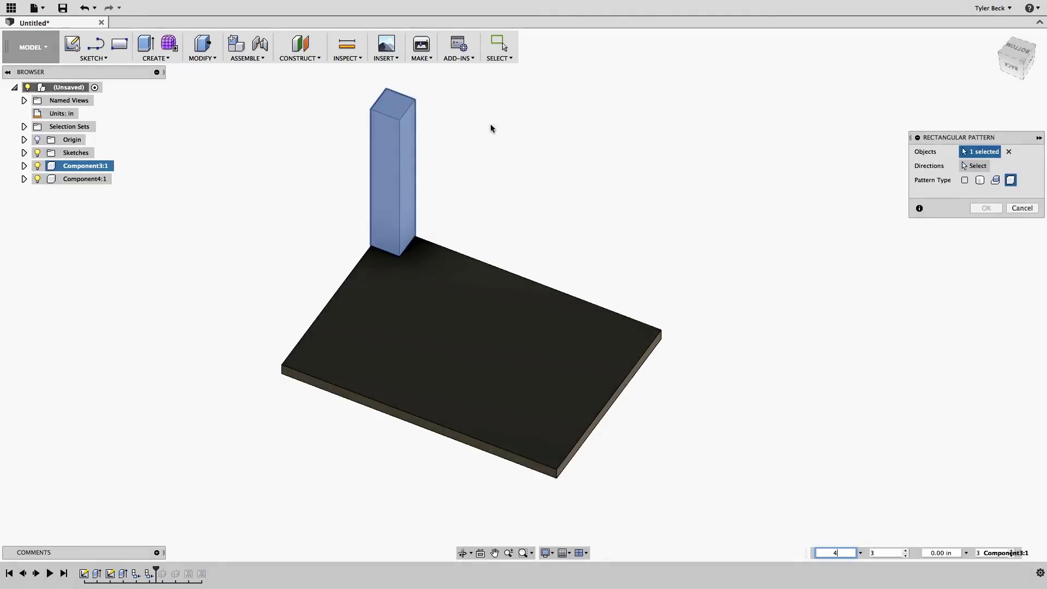
pyautogui.click(538, 304)
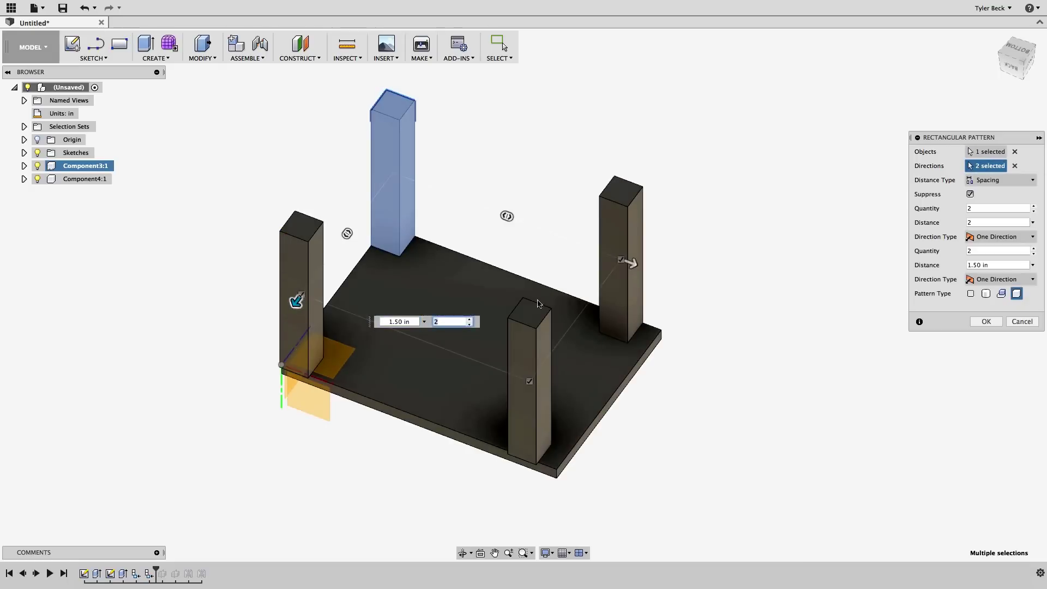
pyautogui.moveTo(633, 265); pyautogui.dragTo(657, 281)
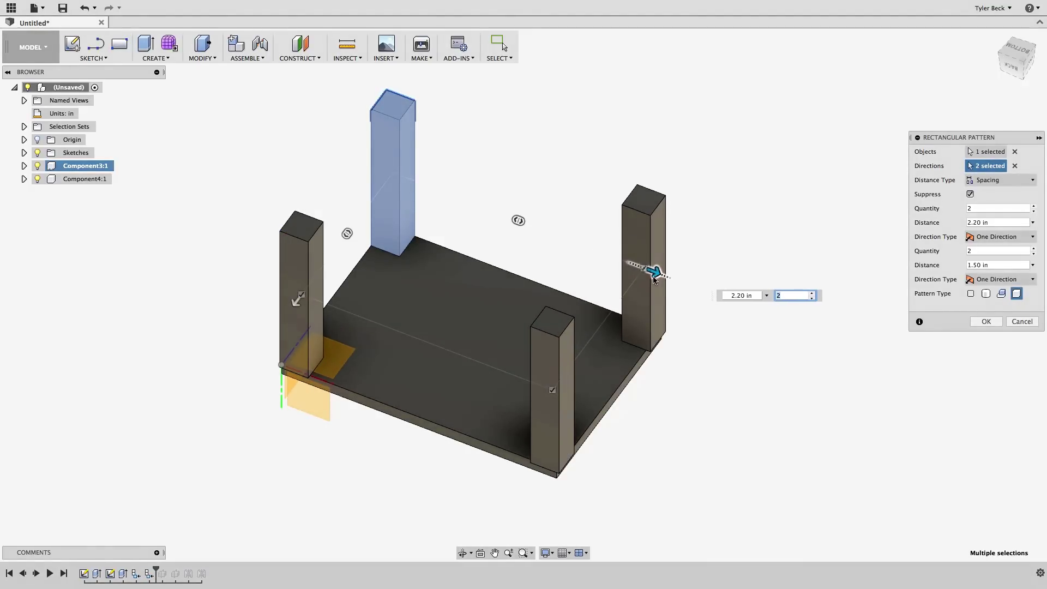